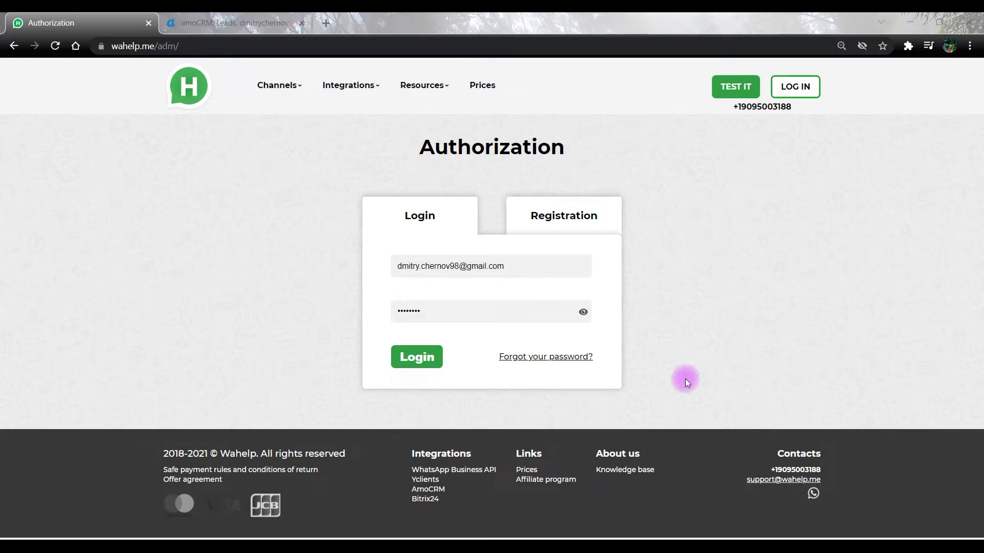
Switch to the Registration form and step through the Name, Email and WhatsApp fields.
click(568, 219)
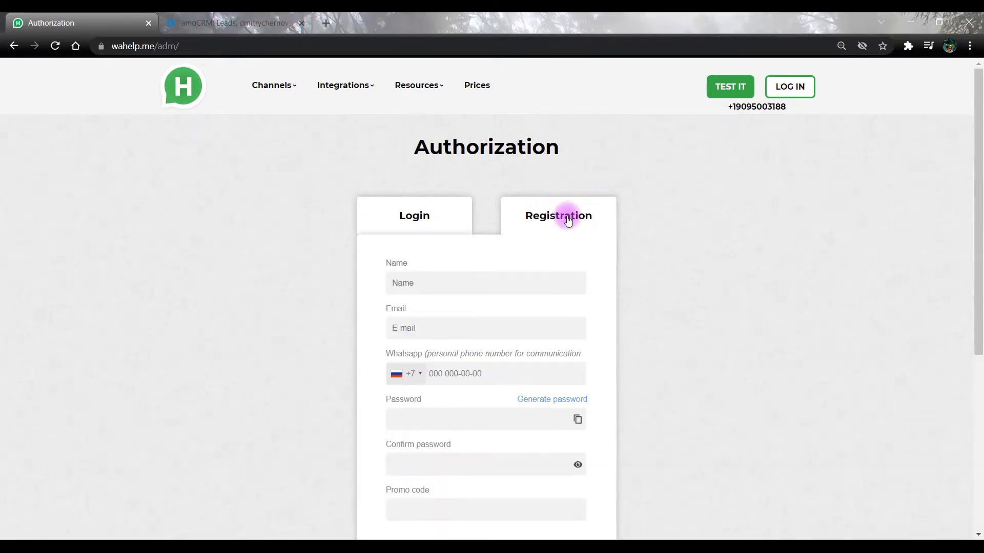
scroll(631, 251, down, 1)
click(457, 218)
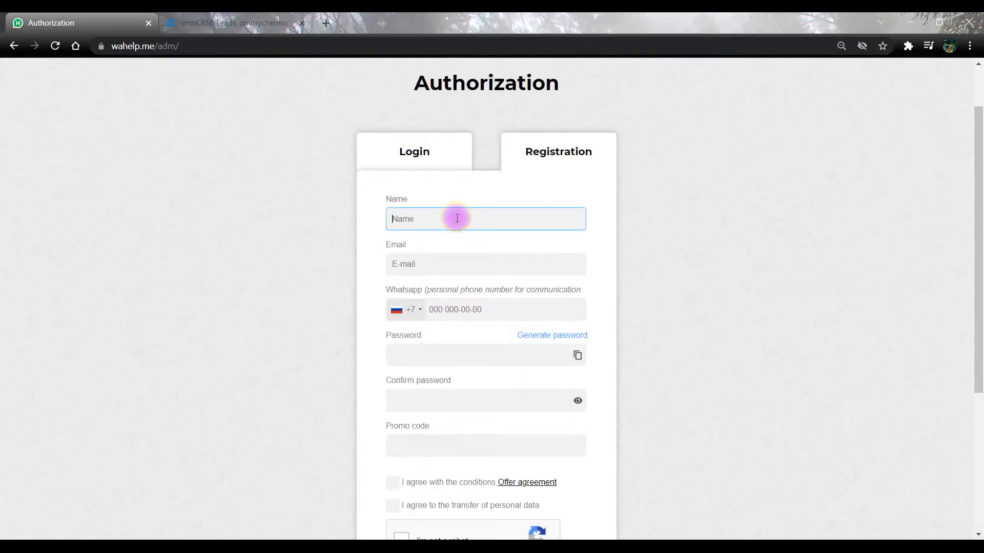
click(457, 270)
click(464, 310)
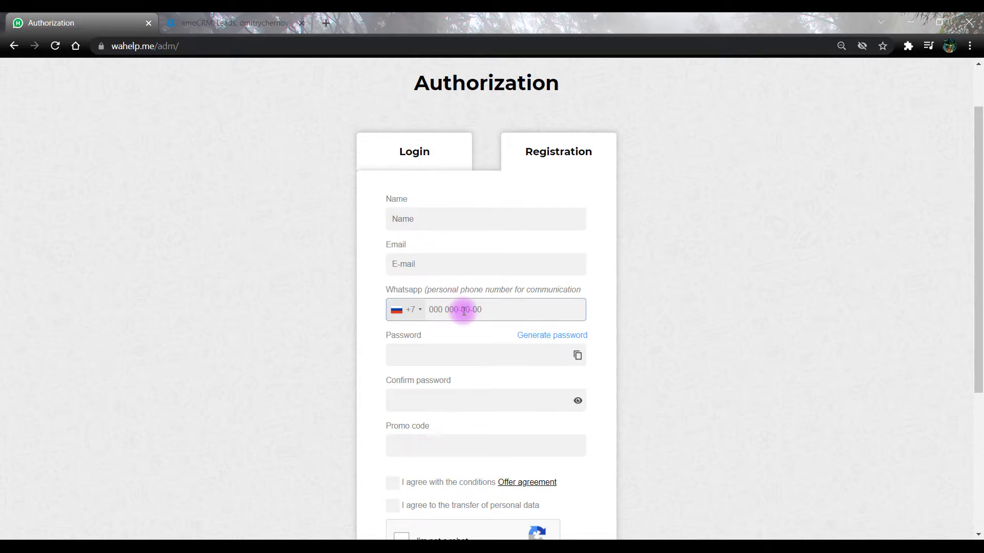
scroll(461, 328, down, 1)
Step through Password, Confirm password and Promo code, toggling the offer agreement on and off.
click(461, 296)
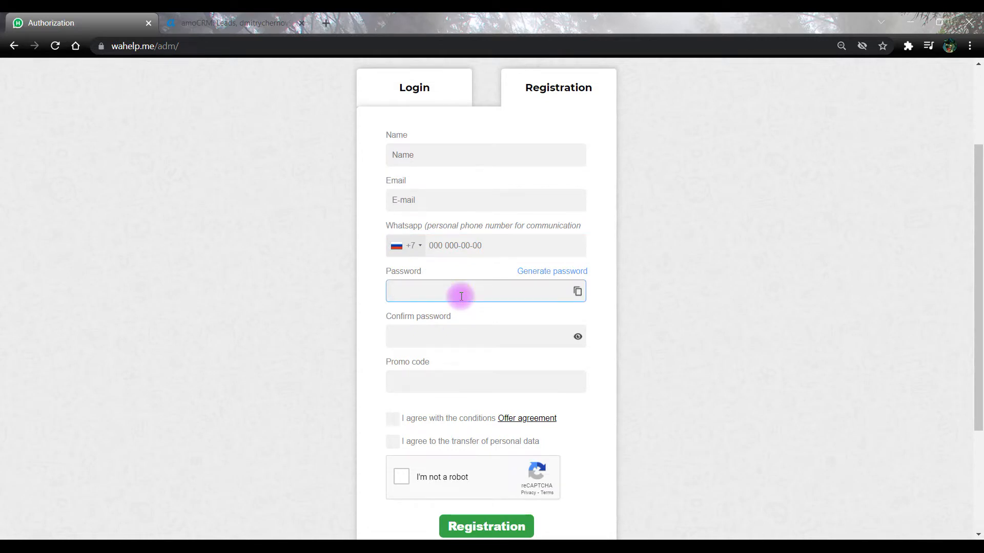
click(463, 339)
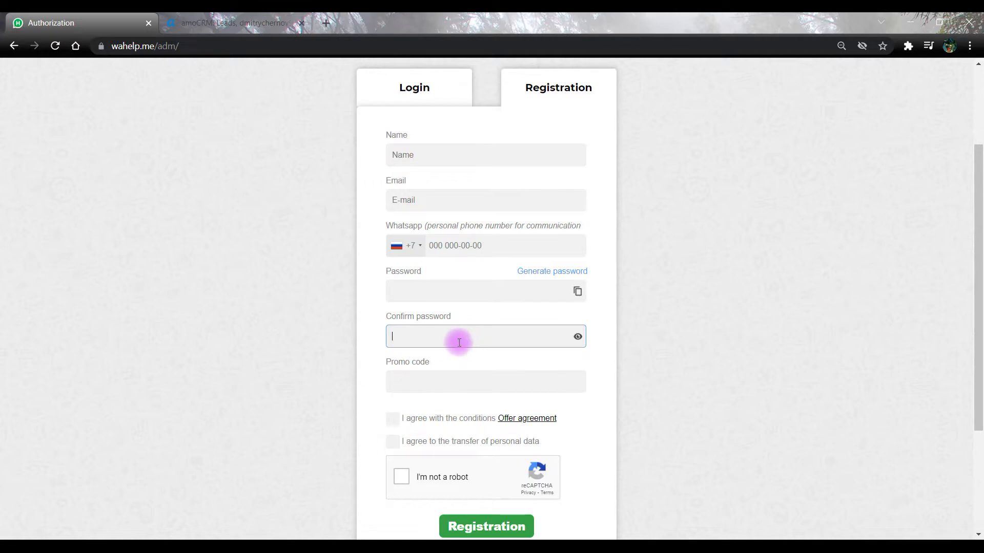
click(428, 380)
scroll(395, 368, down, 2)
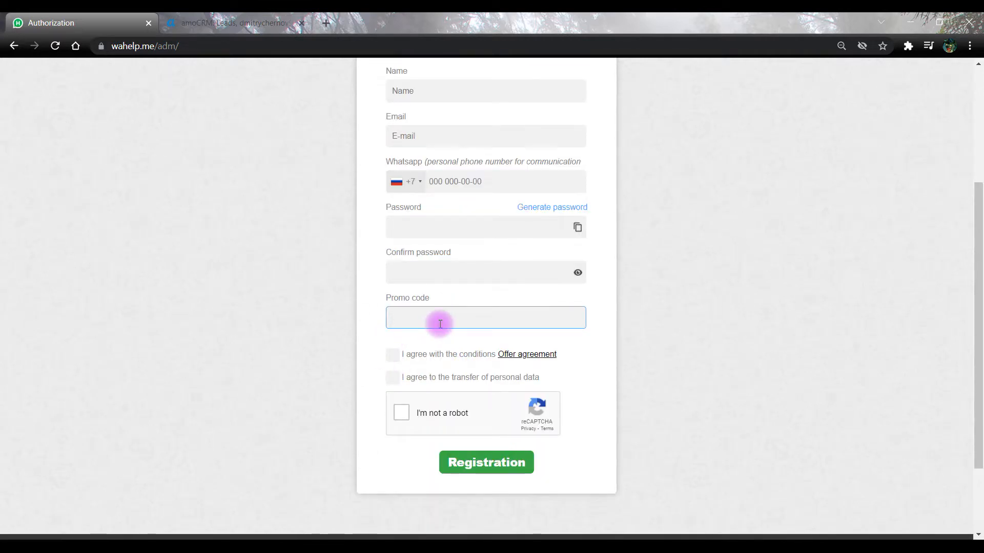
click(394, 354)
click(393, 356)
click(395, 380)
scroll(388, 341, up, 4)
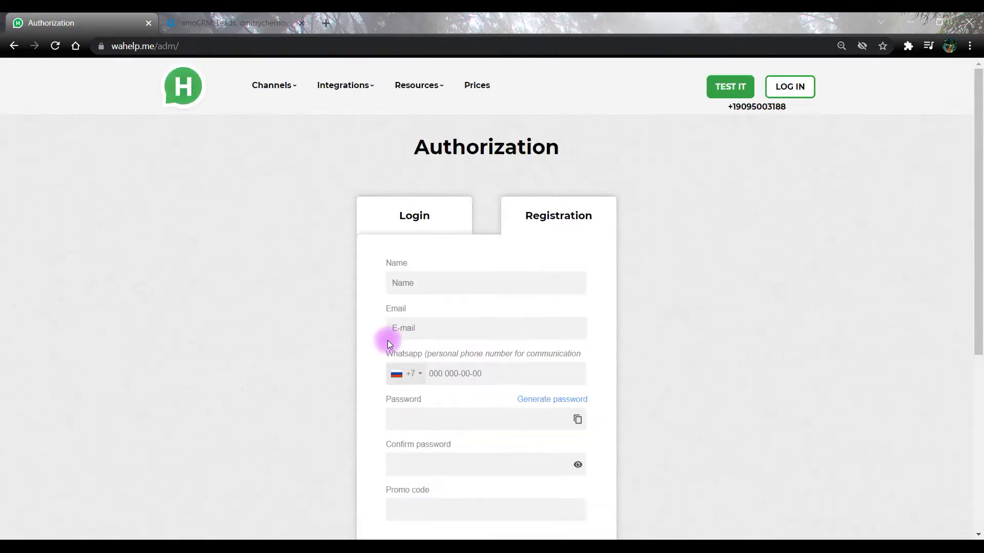
Log in from the Login tab with the saved credentials to reach the Control Panel.
click(423, 226)
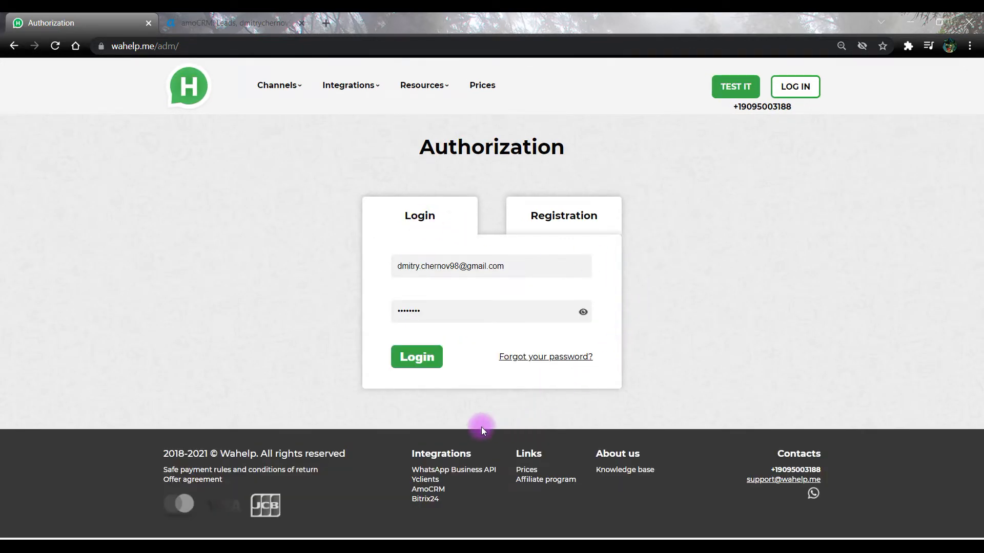
click(422, 355)
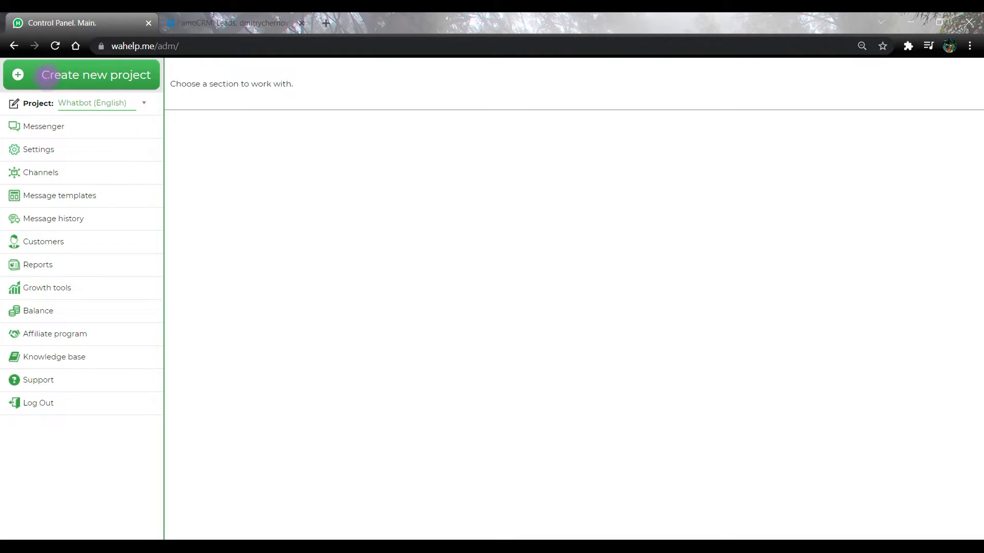
Start a new project and name it Test_project1.
click(22, 77)
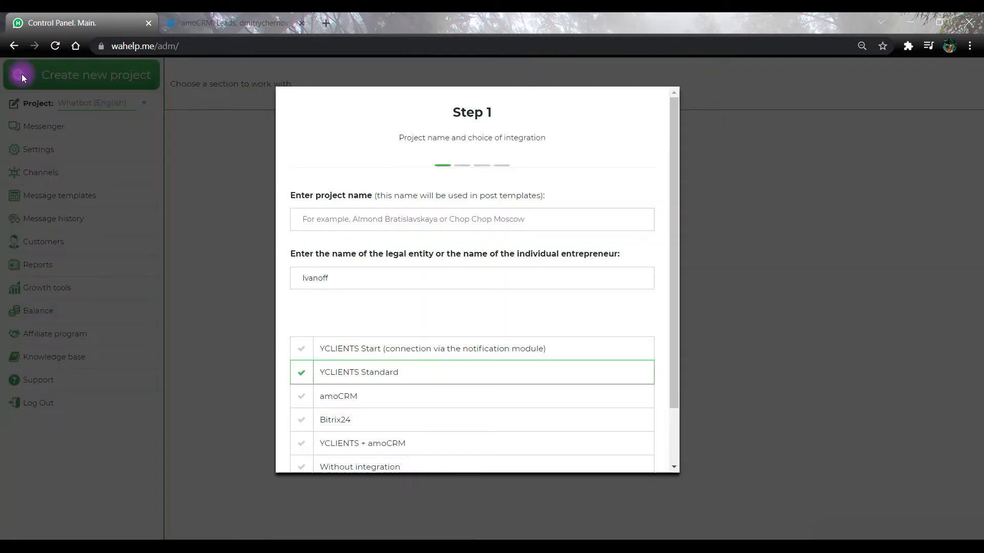
click(392, 219)
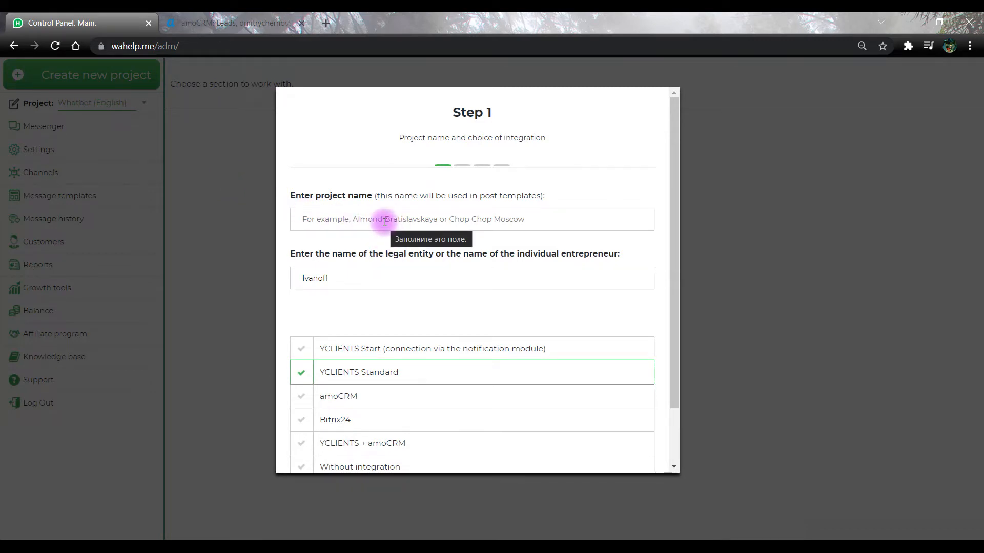
text(Е)
key(BackSpace)
text(Test_project1)
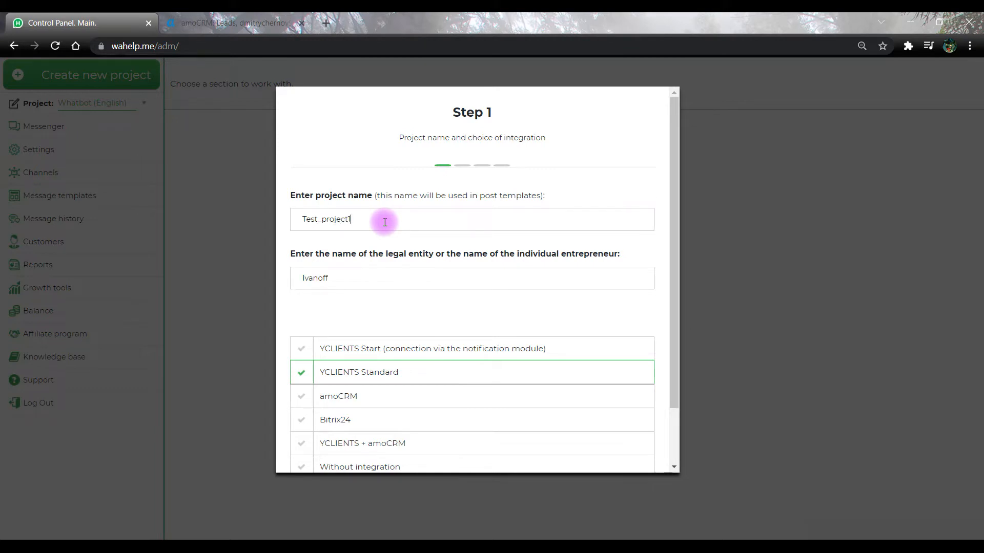
Check the legal entity field, choose amoCRM as the integration, and continue to Step 2.
scroll(343, 276, down, 1)
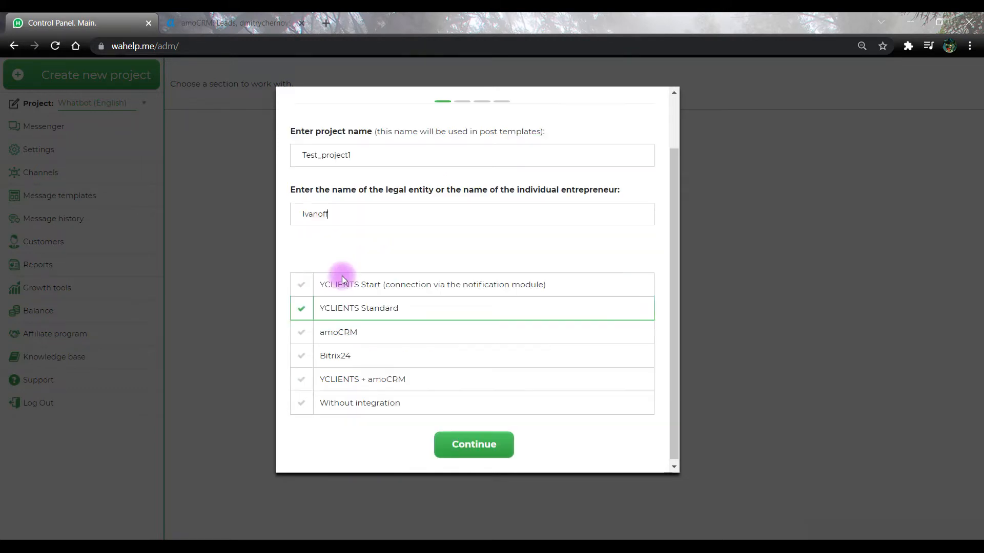
click(346, 214)
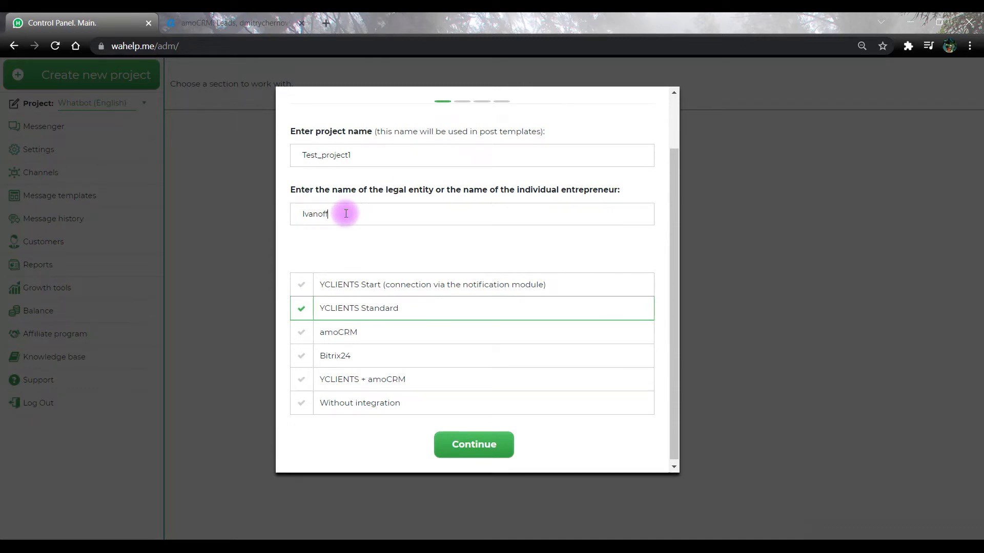
scroll(345, 205, down, 1)
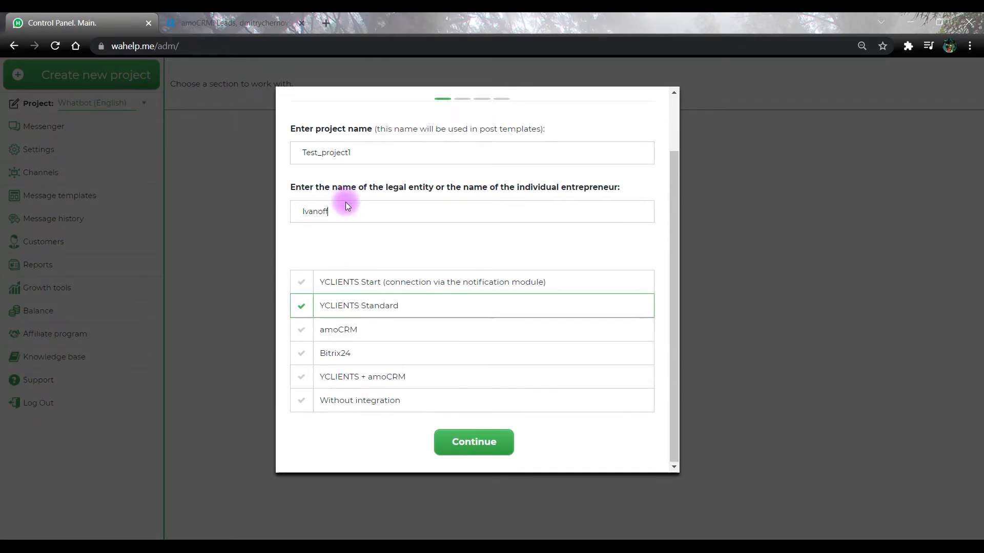
click(301, 332)
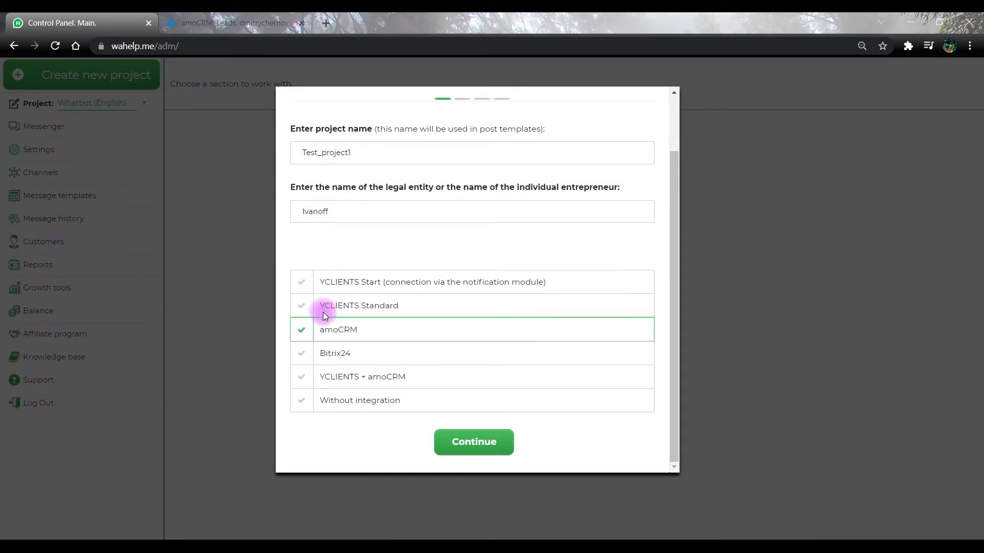
click(472, 444)
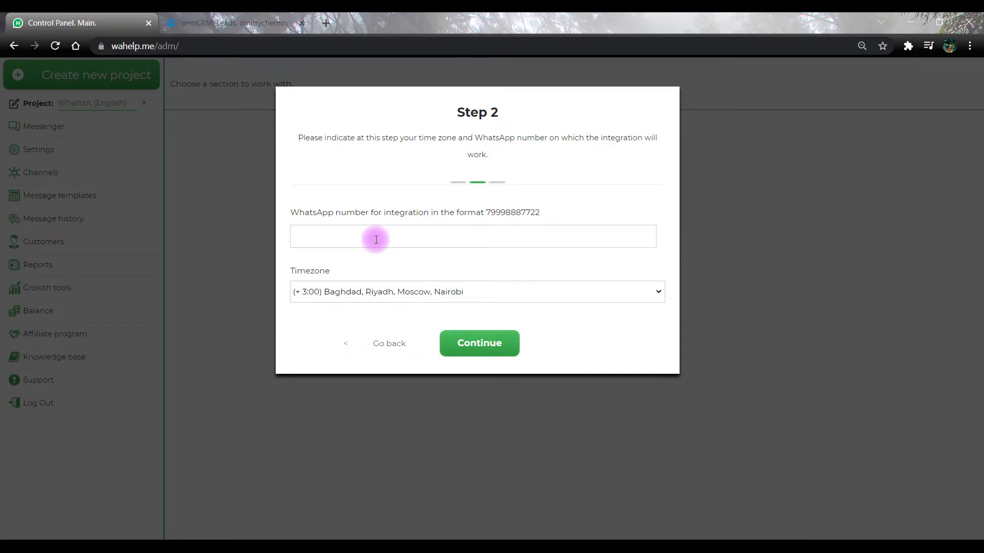
Enter the WhatsApp phone number, set the time zone to (-10:00) Hawaii, and submit.
click(378, 240)
click(438, 293)
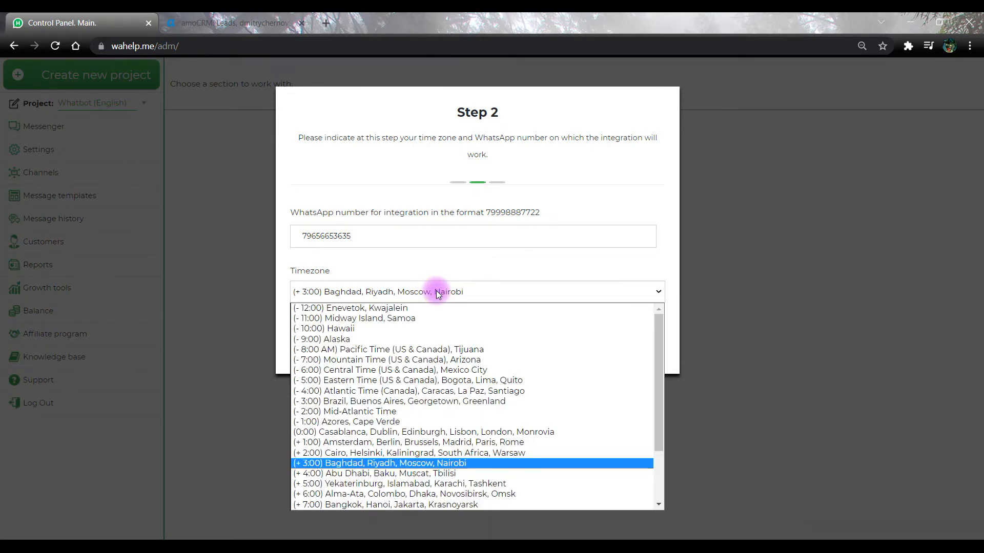
click(407, 328)
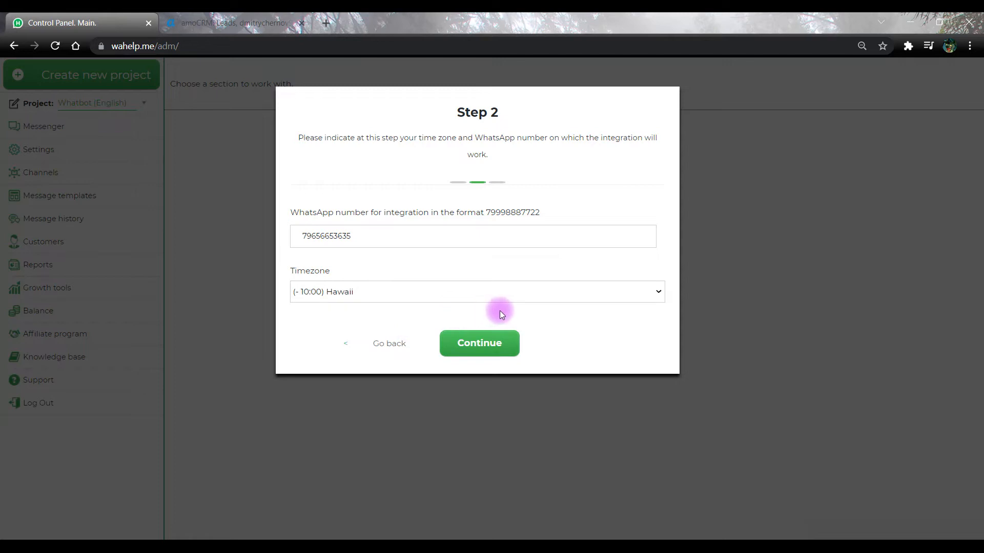
click(491, 341)
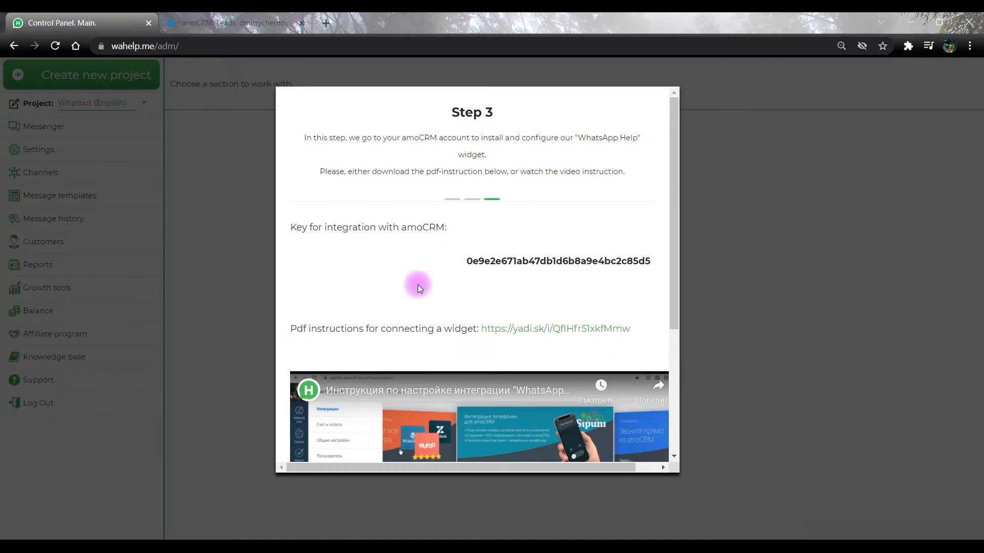
In amoCRM Integrations, search 'Wahe' and open the WhatsApp Help tile.
click(216, 17)
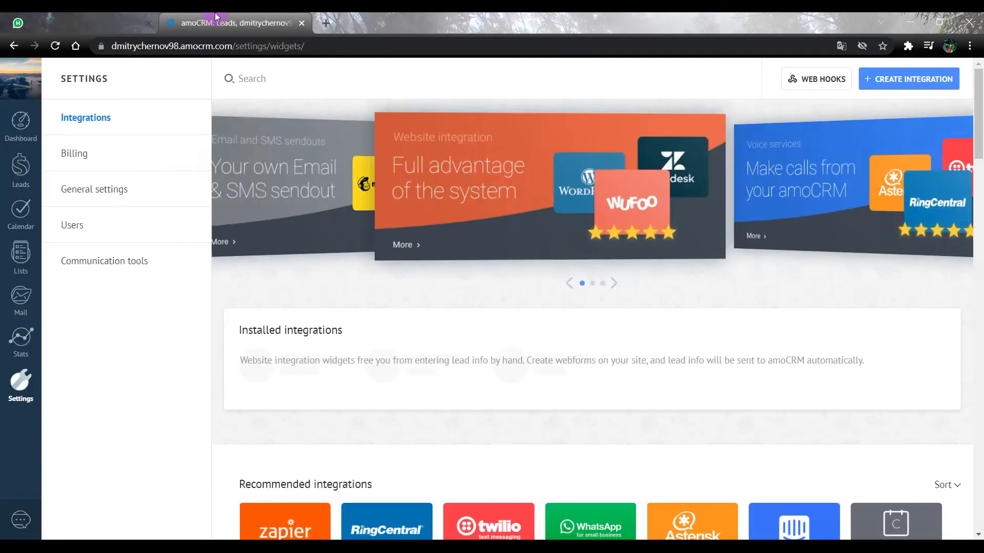
scroll(78, 355, down, 1)
scroll(78, 354, up, 1)
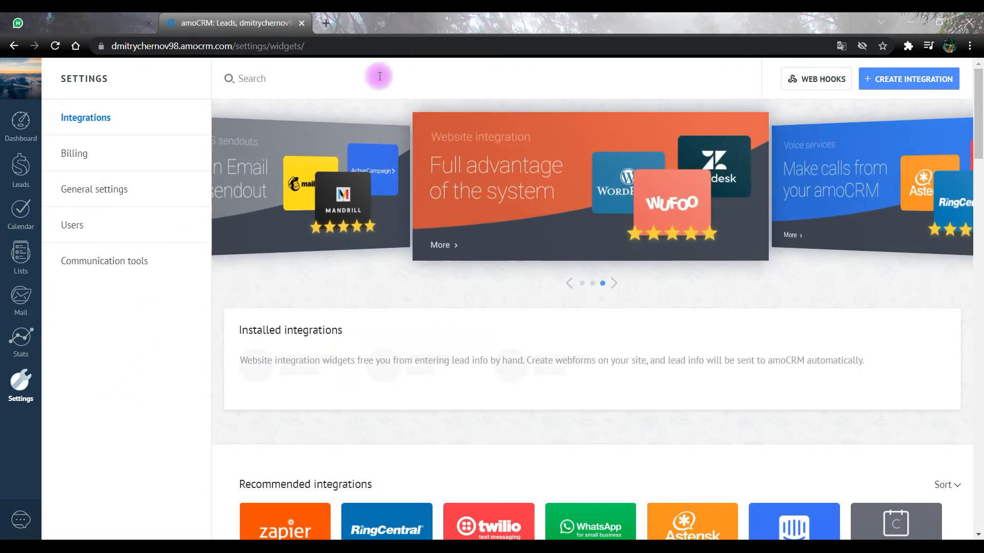
text(W)
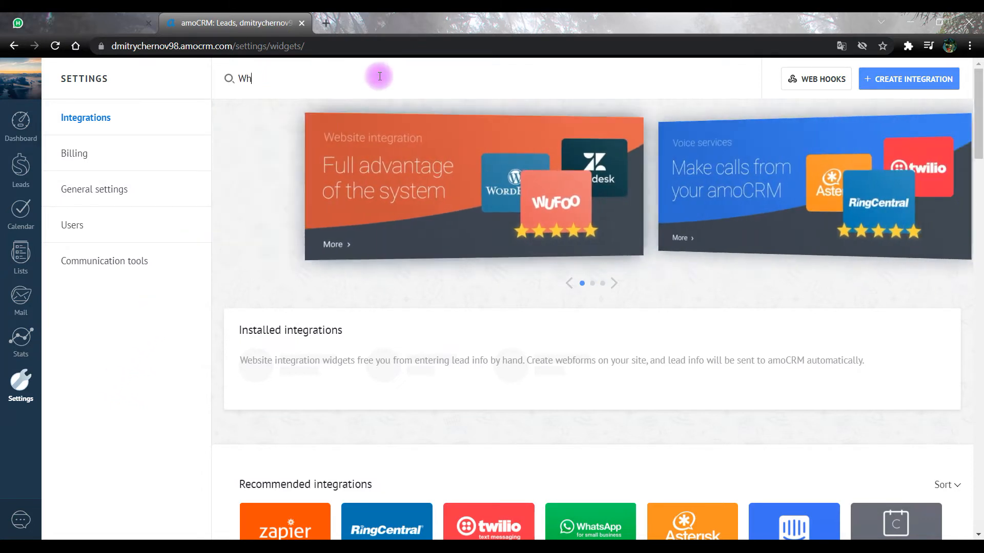
text(ahe)
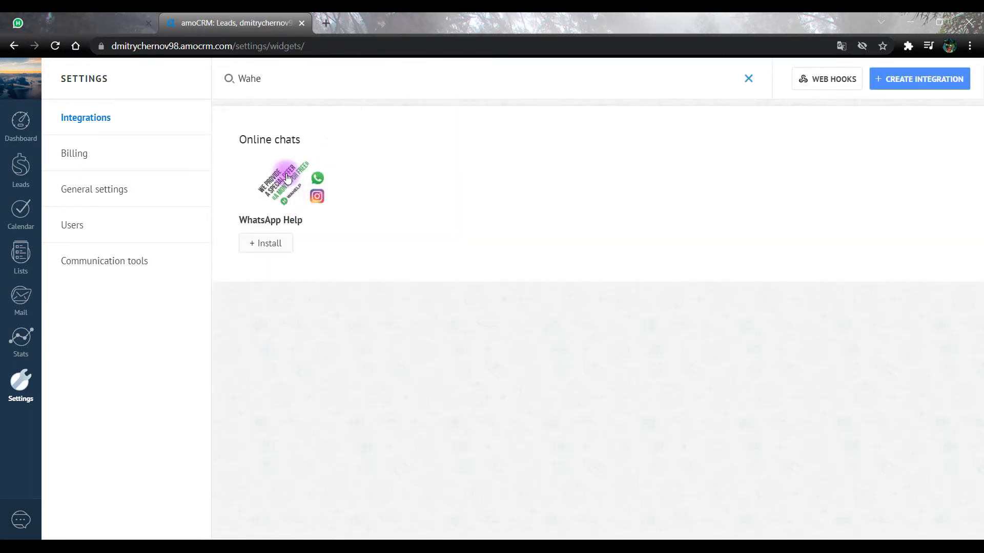
click(282, 183)
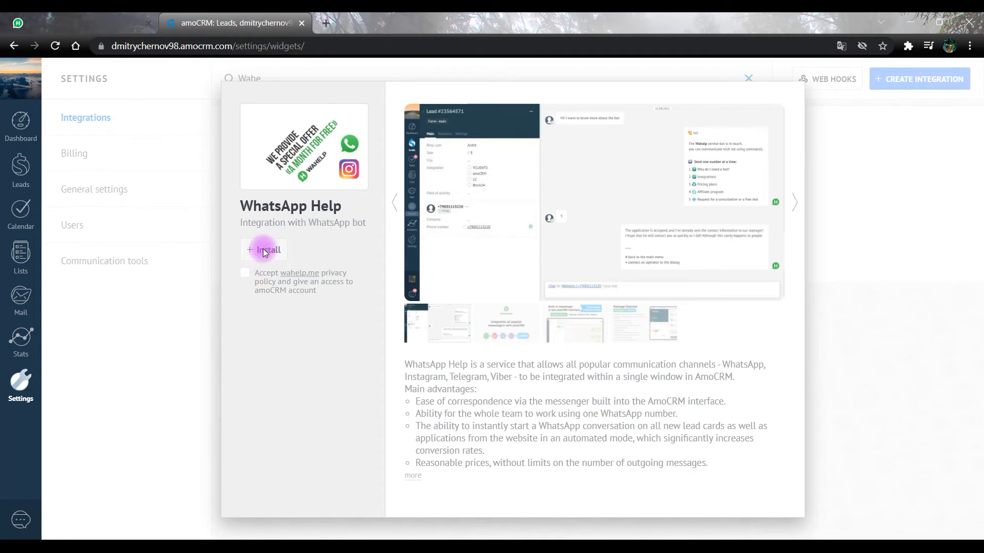
Accept the privacy policy, install the WhatsApp Help widget, and select the existing API key.
click(245, 272)
click(257, 250)
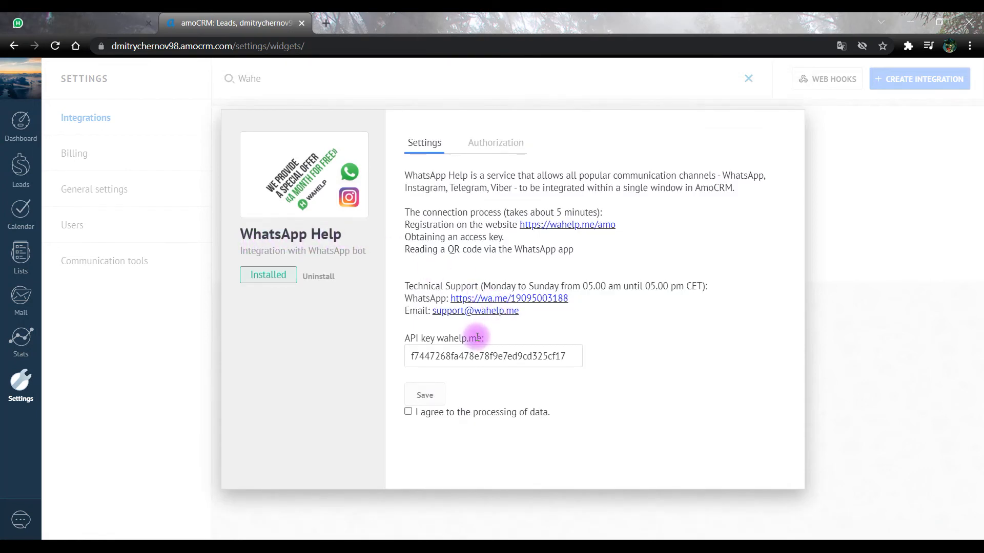
click(411, 357)
drag(411, 356, 567, 353)
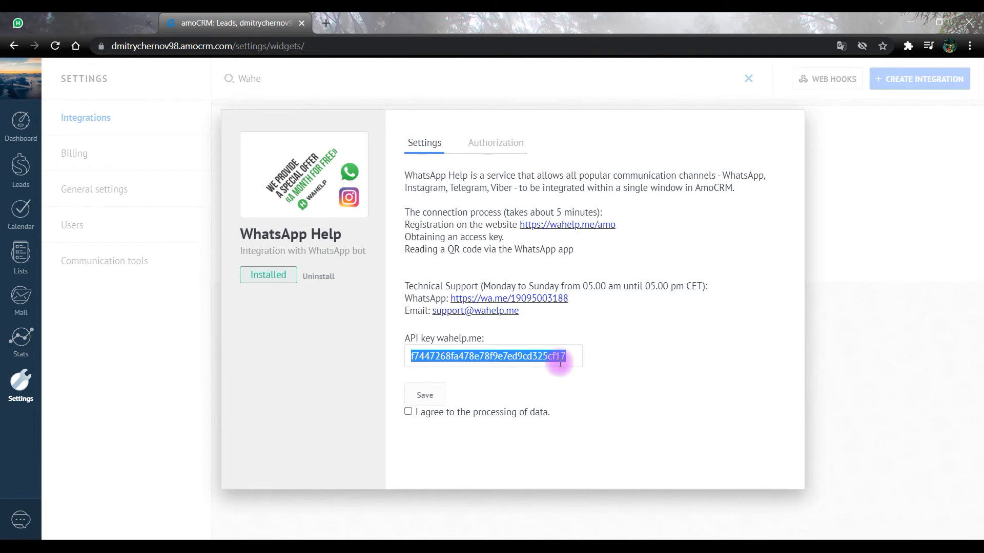
Paste the Wahelp amoCRM integration key as the API key, agree to data processing, and save.
click(77, 21)
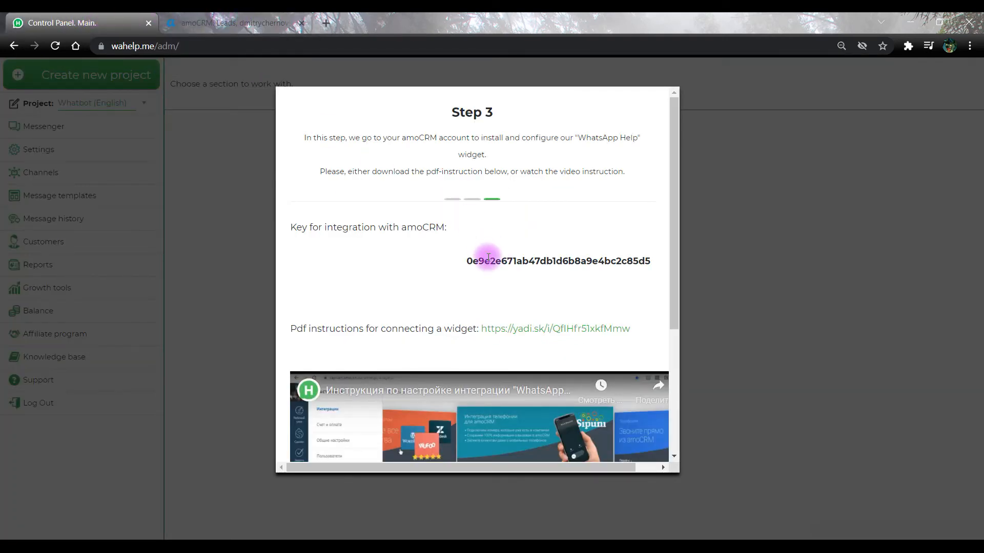
drag(465, 261, 660, 273)
key(ctrl+c)
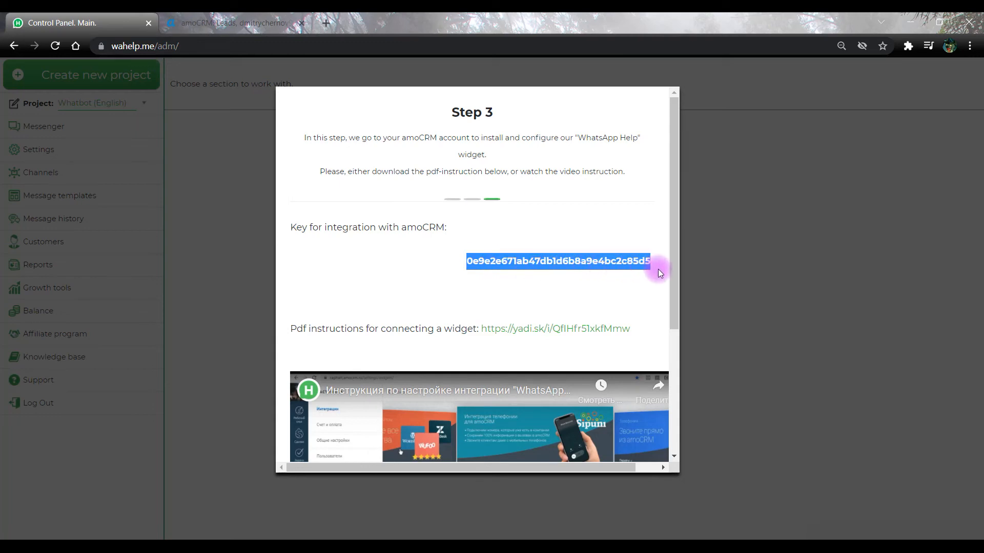
click(228, 22)
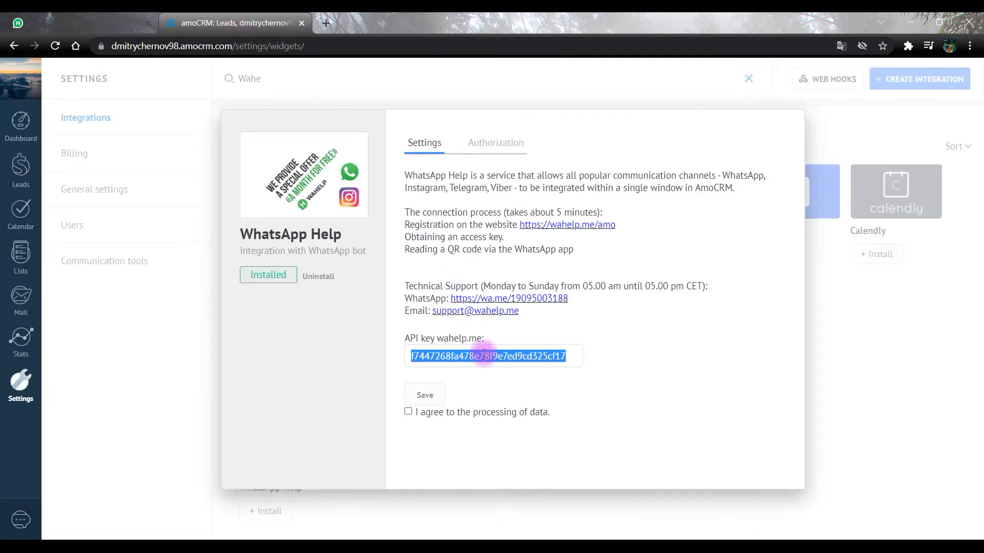
key(ctrl+v)
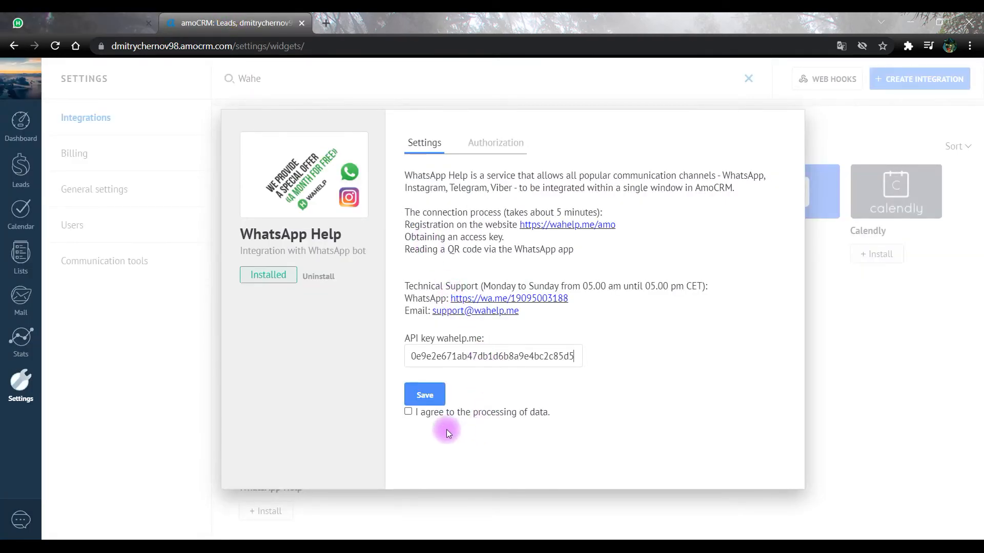
click(408, 412)
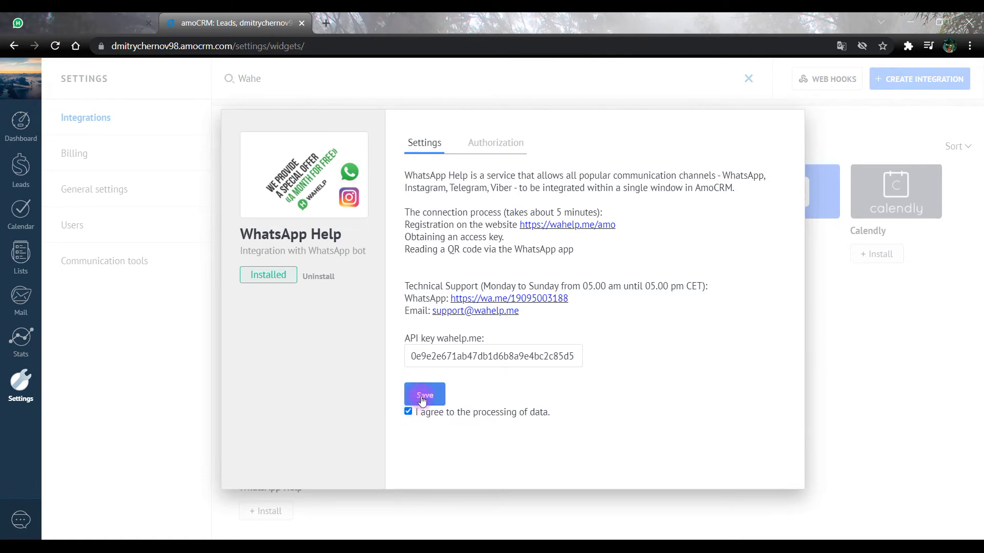
click(423, 399)
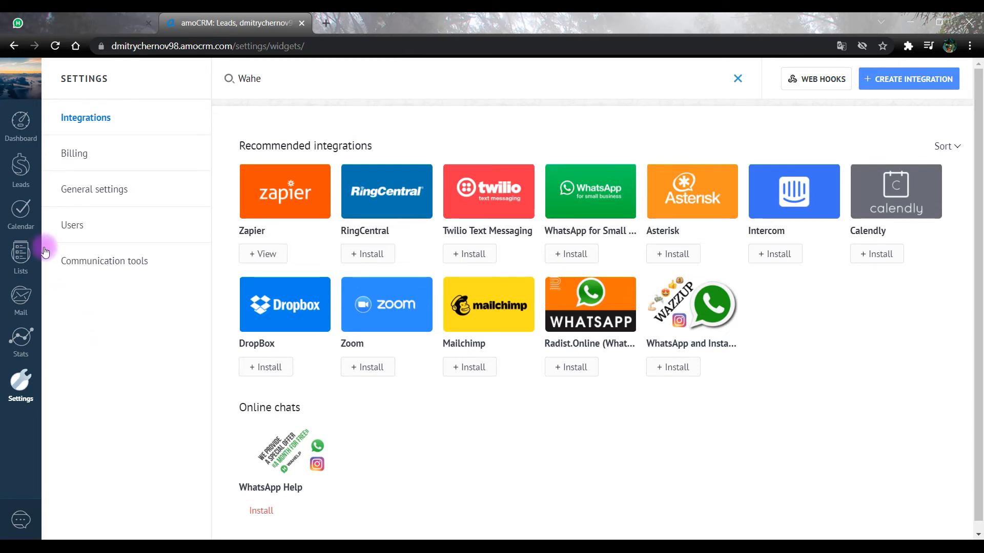
Enable Duplicate control in the Leads pipeline setup, then go back to the Wahelp tab.
click(18, 173)
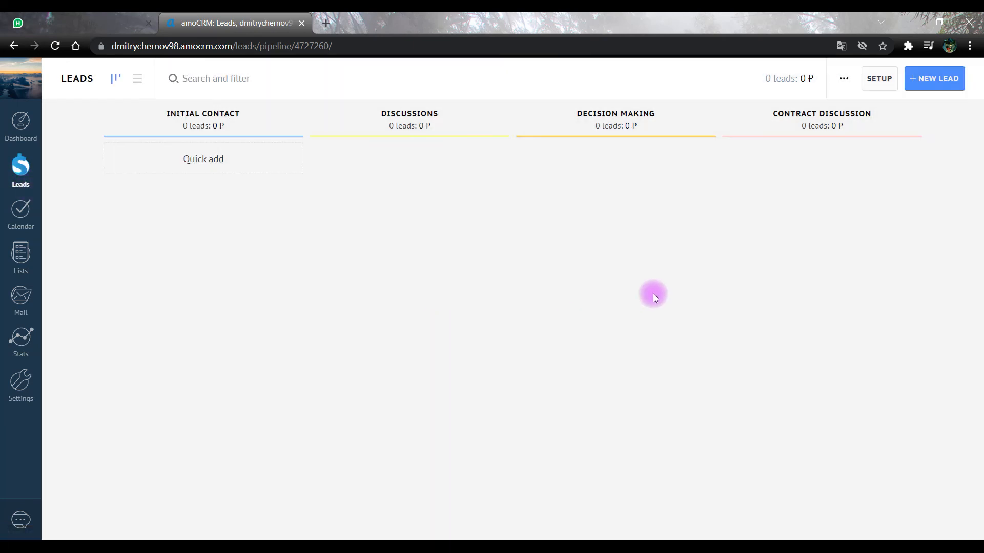
click(875, 79)
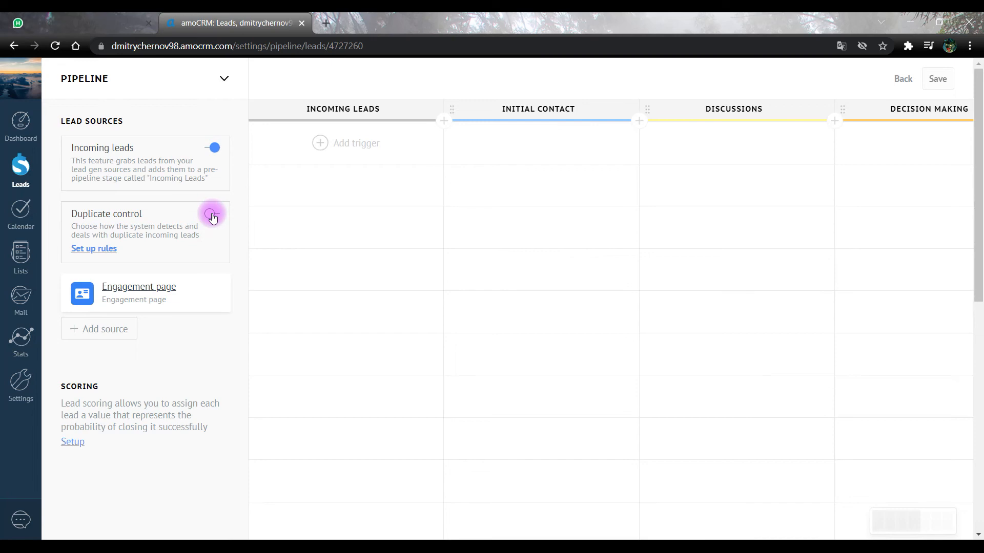
click(212, 215)
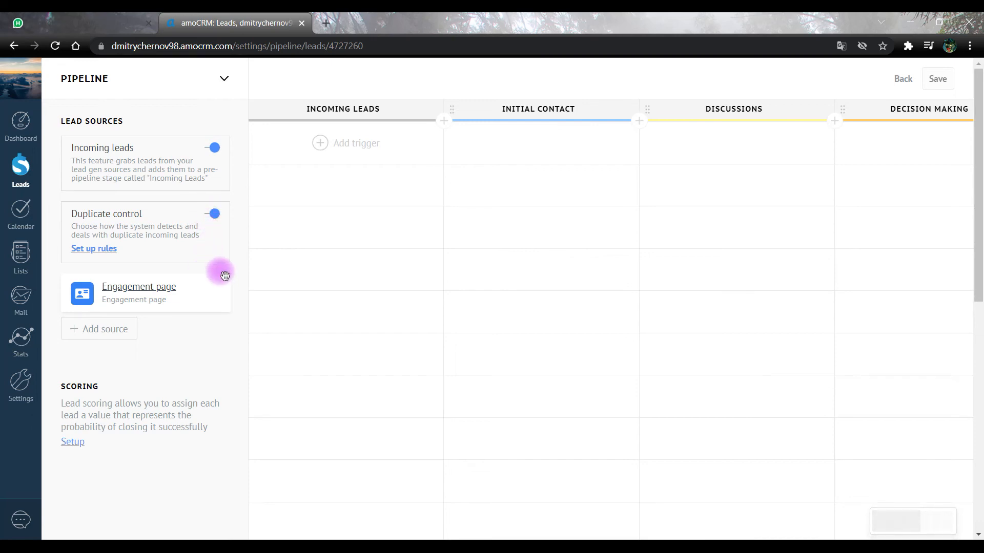
click(104, 18)
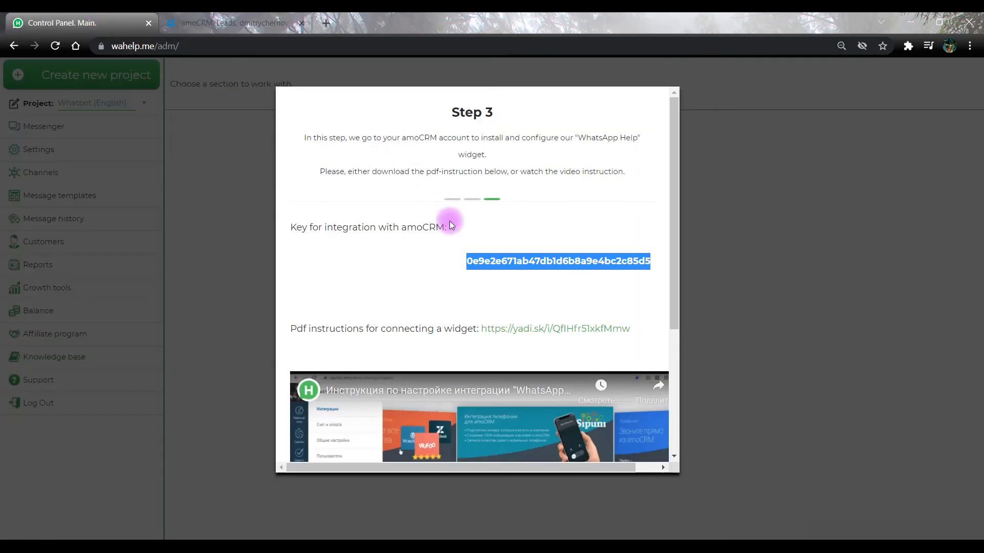
Continue past Step 3 to the WhatsApp QR code and refresh the code.
scroll(483, 286, down, 4)
click(490, 437)
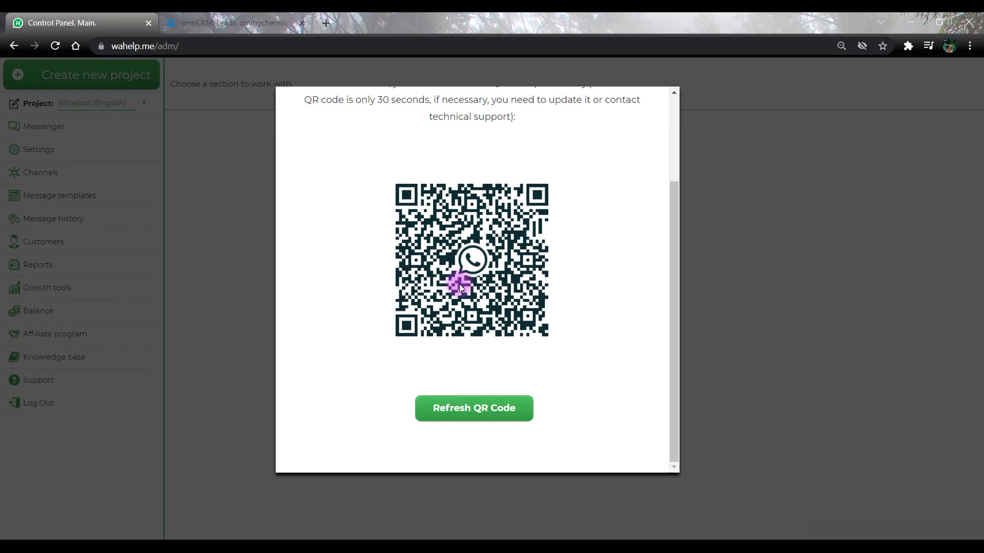
click(452, 408)
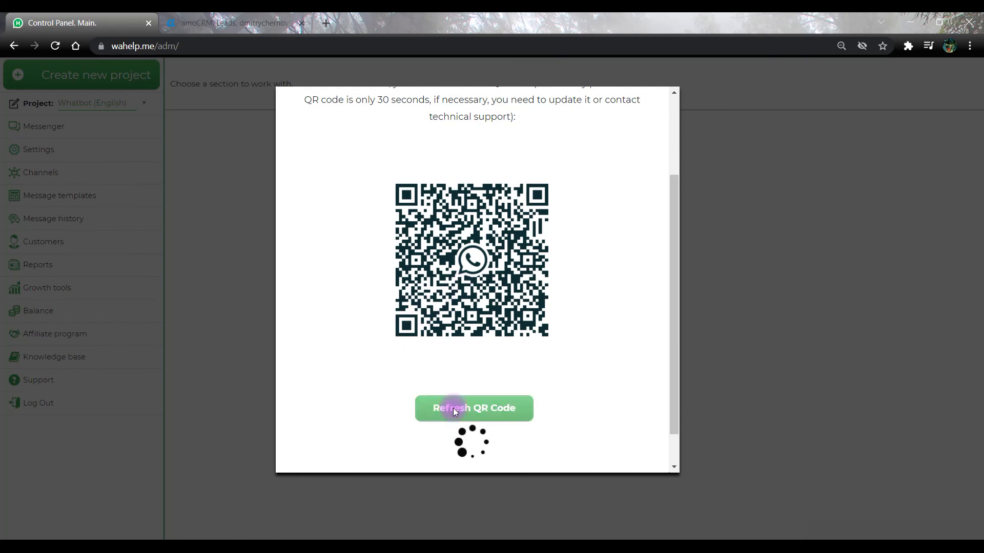